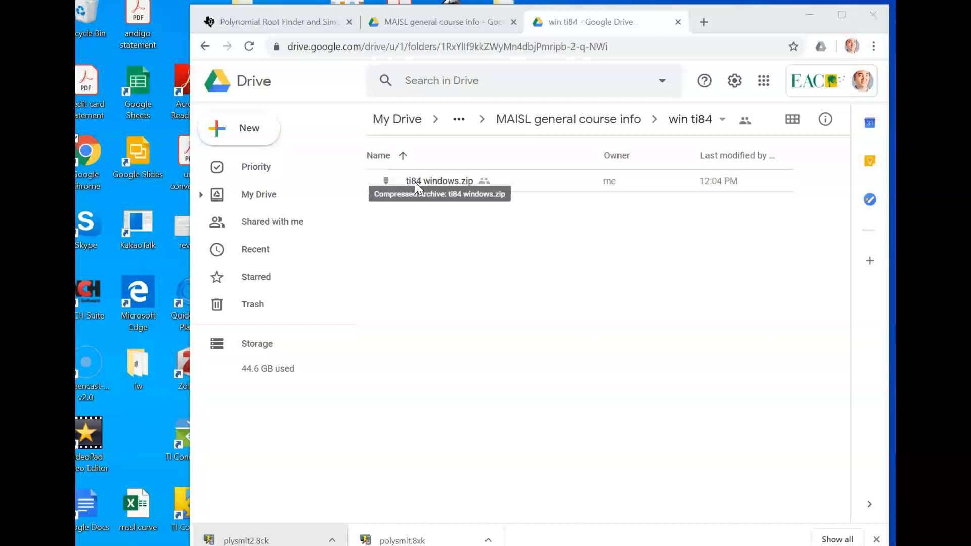
Step: Download the ti84 windows.zip file from the win ti84 folder in Google Drive
right_click(417, 183)
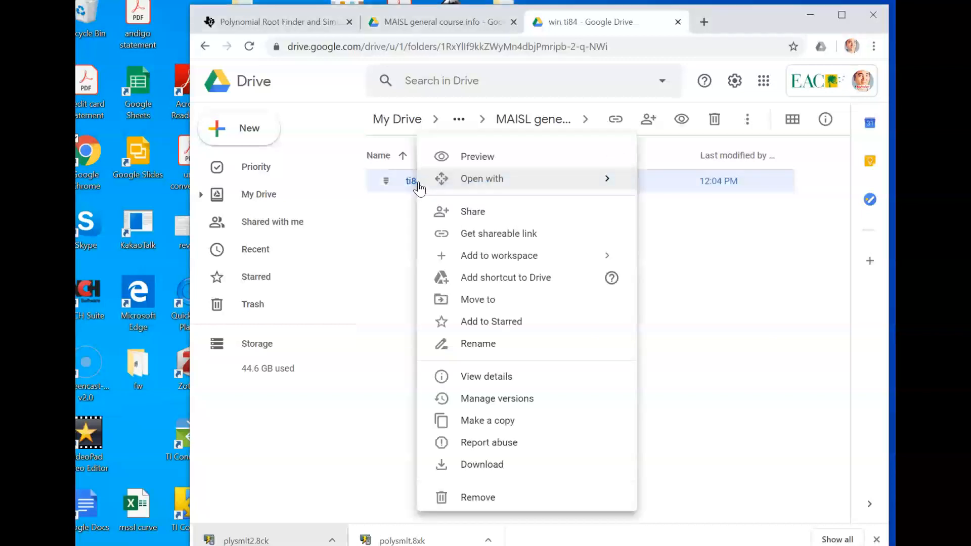
mouse_move(419, 185)
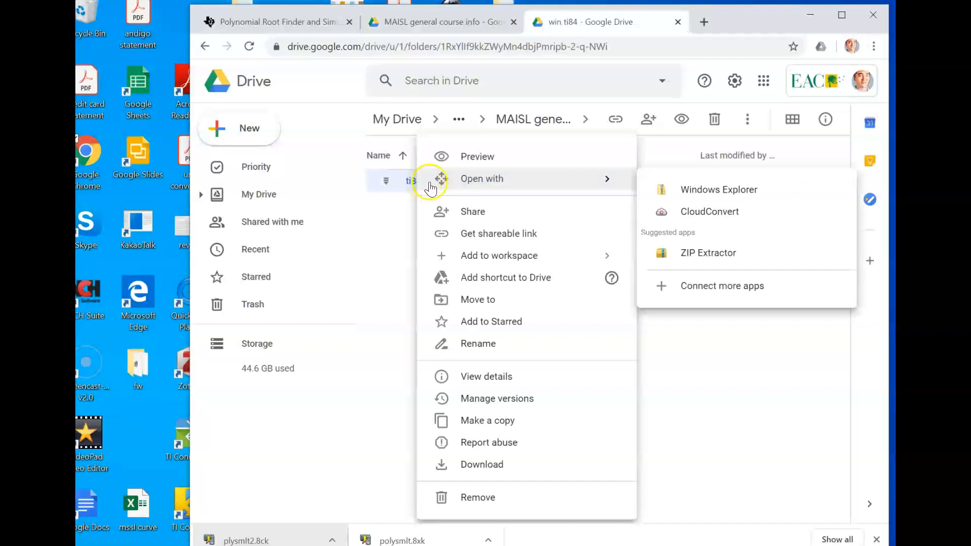
click(531, 465)
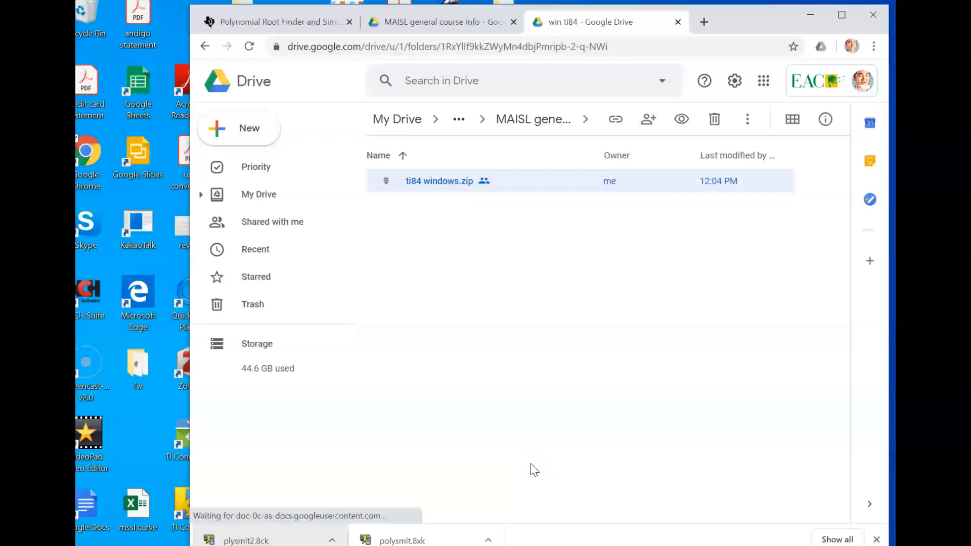
Step: Show the downloaded ti84 windows archive in its folder and move it from Downloads to the desktop
click(332, 540)
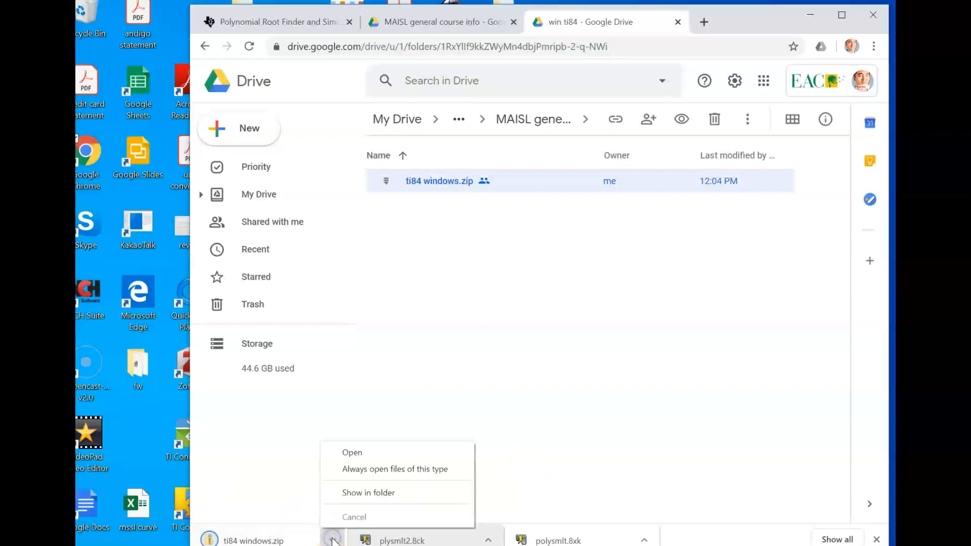
click(349, 494)
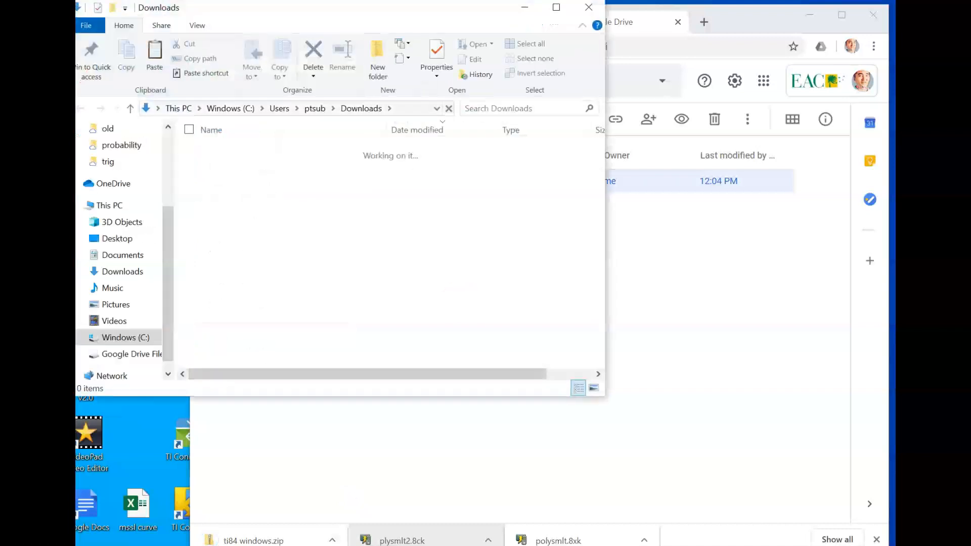
drag(753, 19, 761, 426)
drag(397, 7, 748, 17)
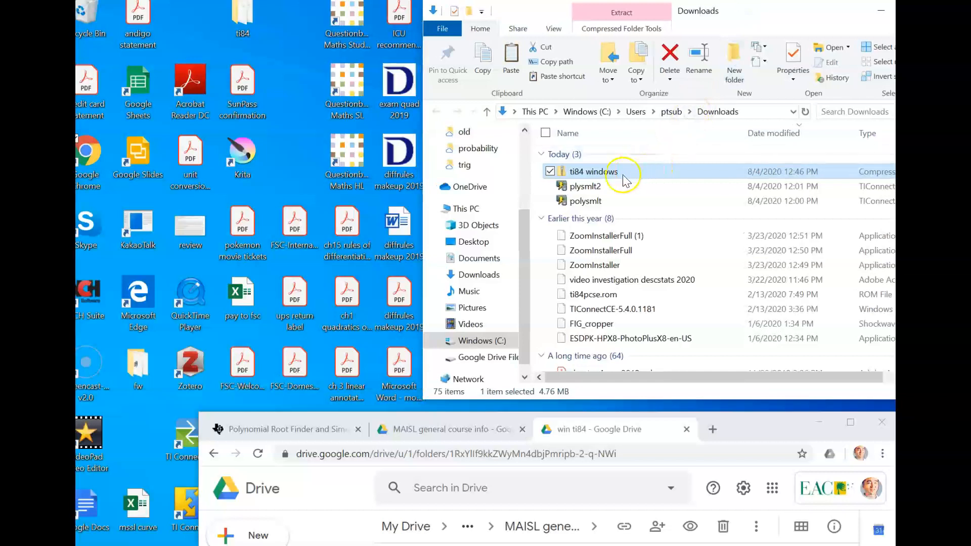
drag(617, 180, 298, 110)
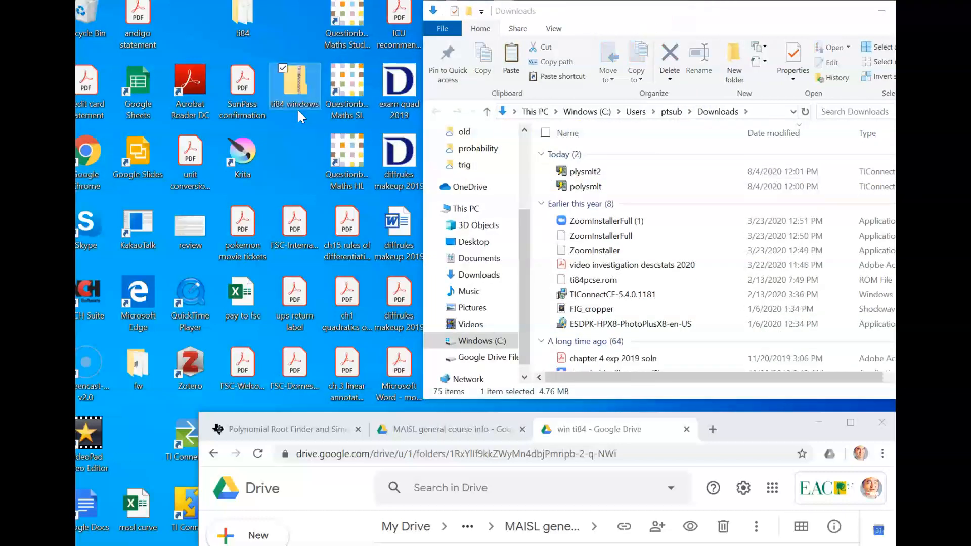
Step: Create a new folder named ti84a on the desktop
click(295, 136)
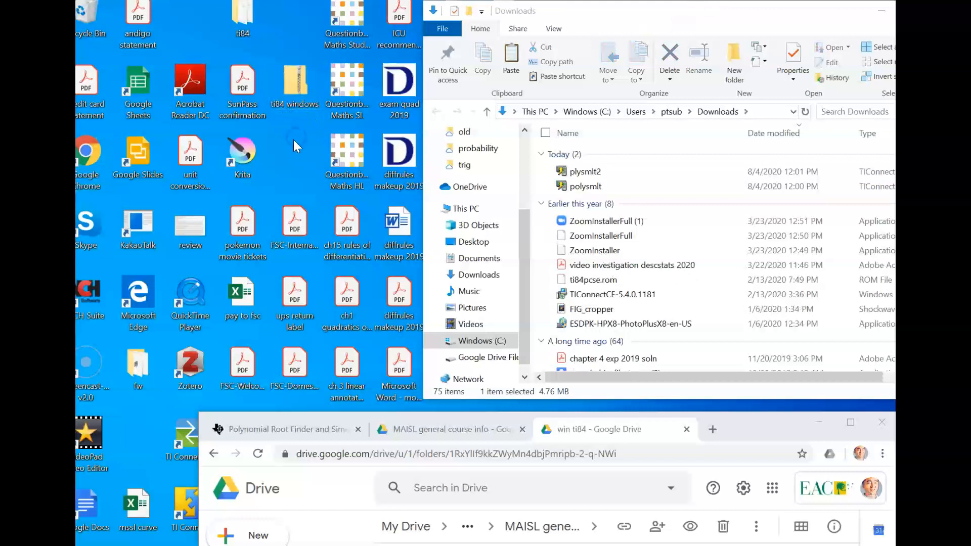
right_click(294, 140)
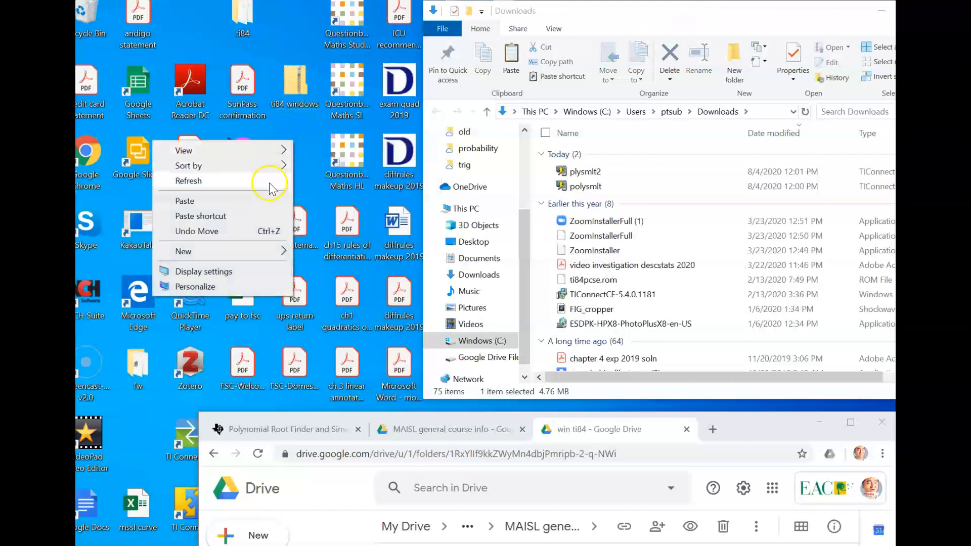
mouse_move(273, 253)
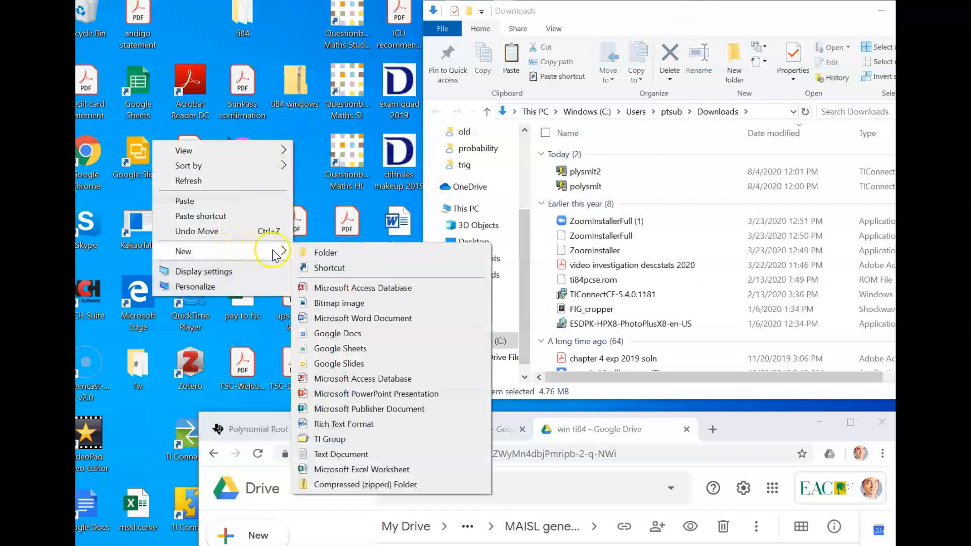
click(323, 252)
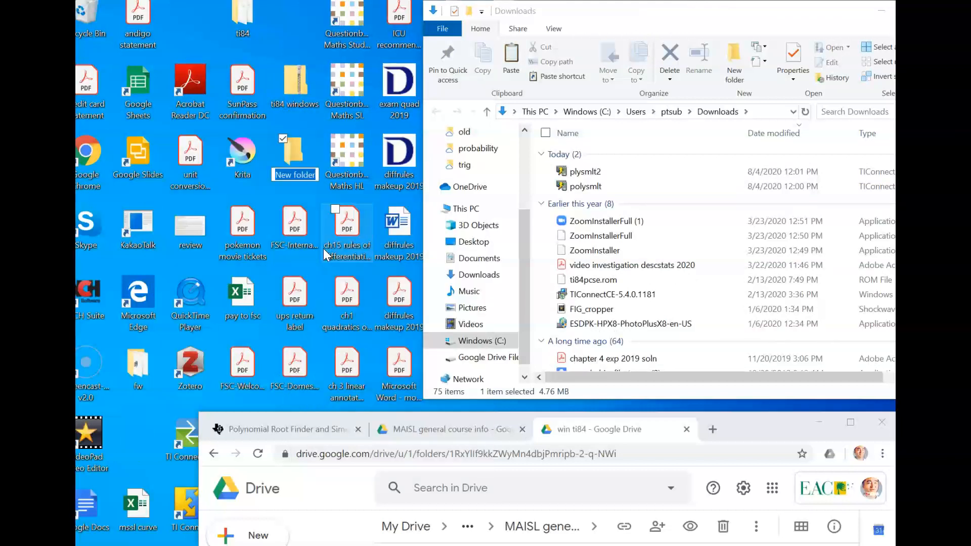
text(ti84)
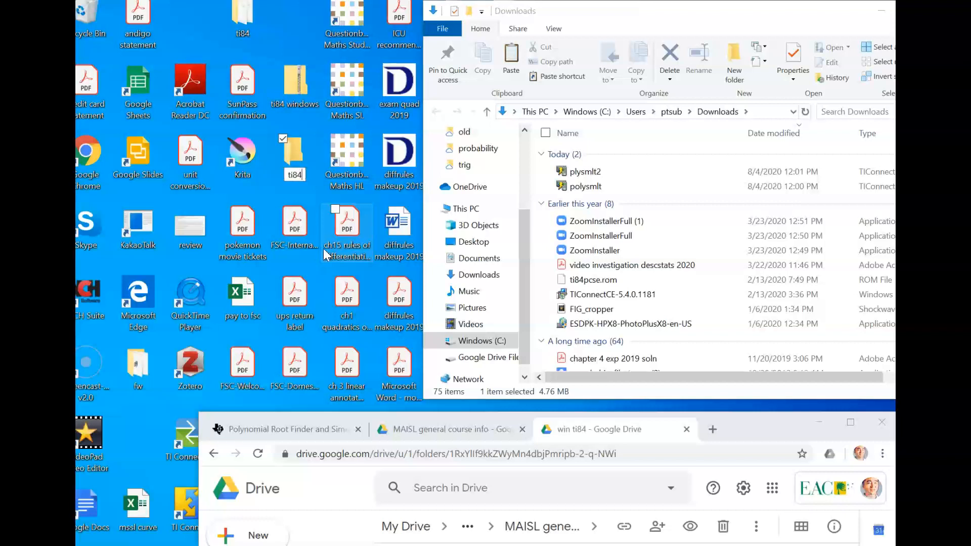
text(a)
key(Return)
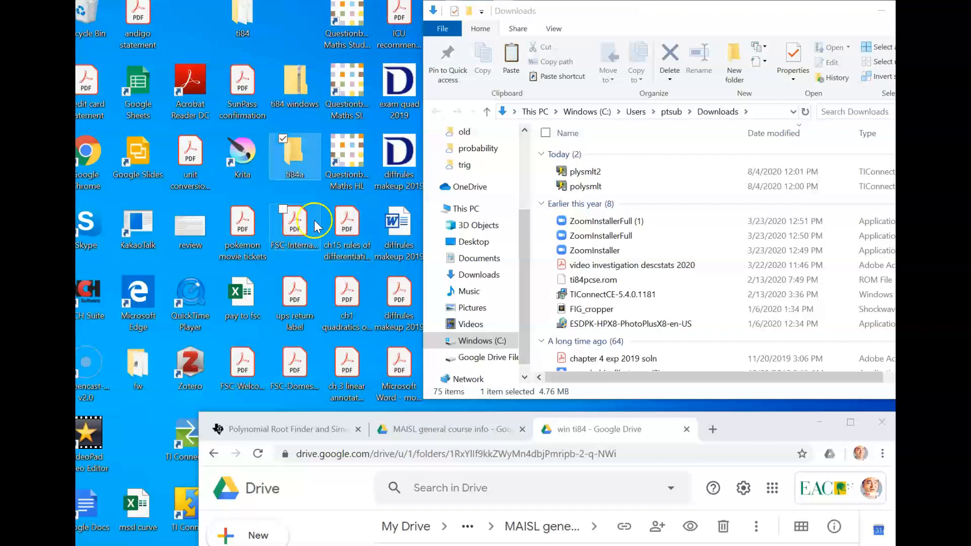
Step: Open the ti84 windows archive and copy plysmlt2, ti84pcse.rom and Wabbitemu from its inner folder into the ti84a folder
click(297, 86)
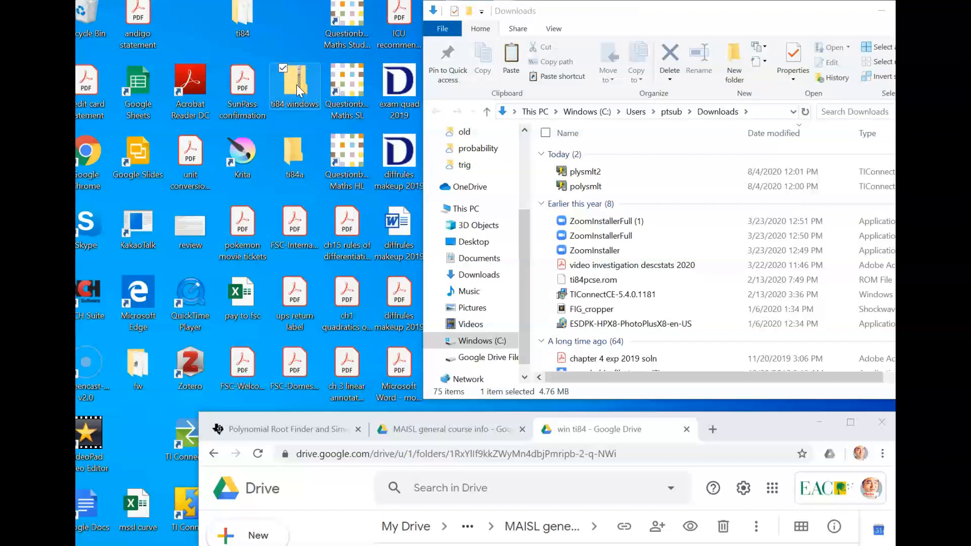
double_click(296, 84)
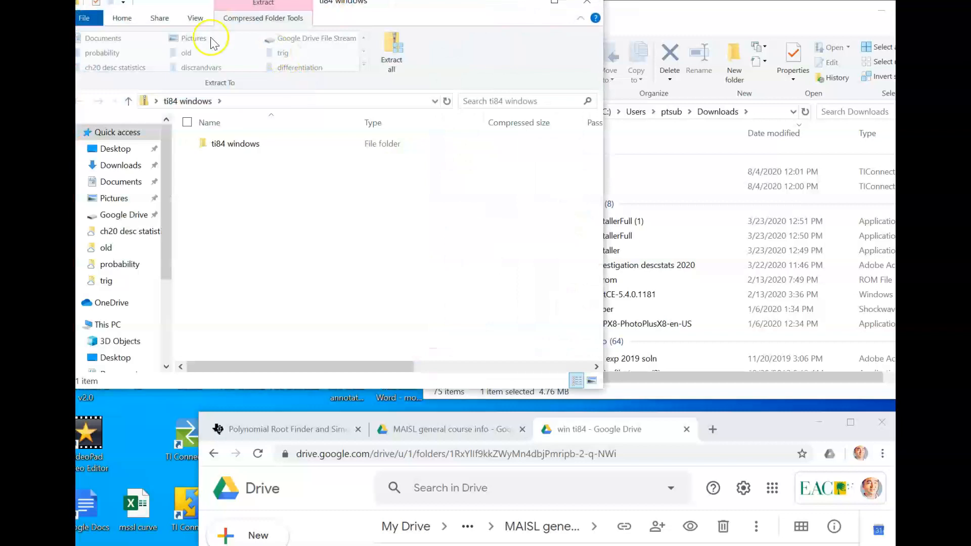
drag(196, 4, 462, 64)
click(490, 205)
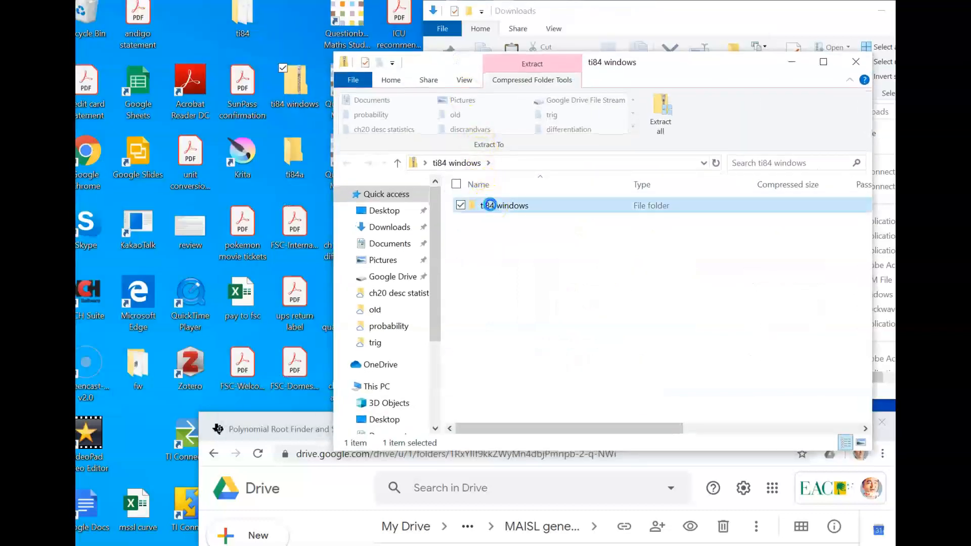
double_click(490, 205)
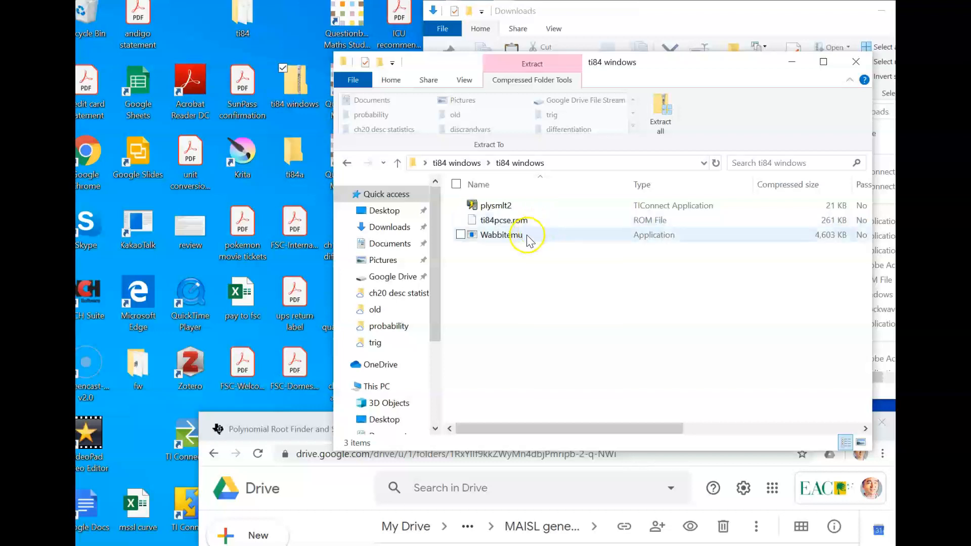
drag(580, 282, 479, 224)
drag(479, 223, 294, 161)
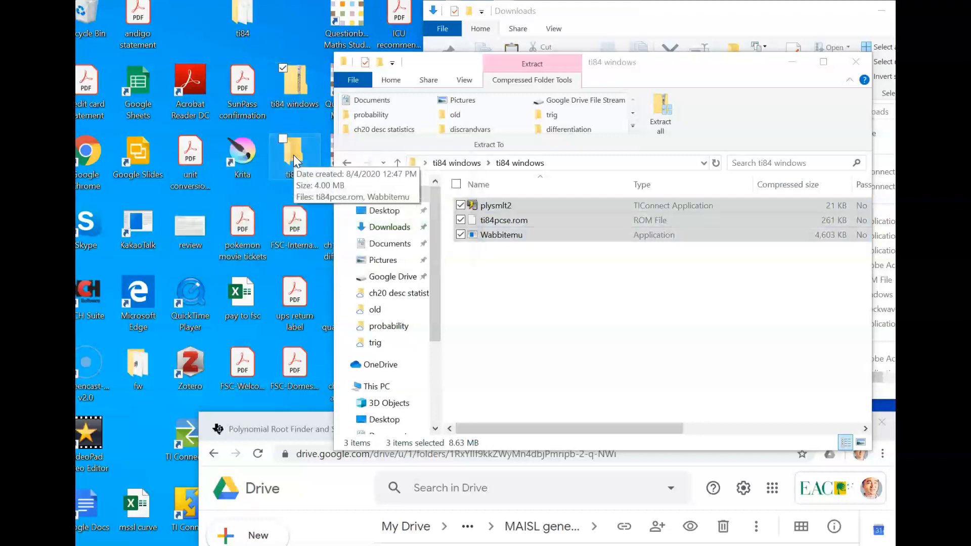
Step: Open the ti84a folder and launch Wabbitemu with the ti84pcse.rom file
drag(452, 78, 474, 334)
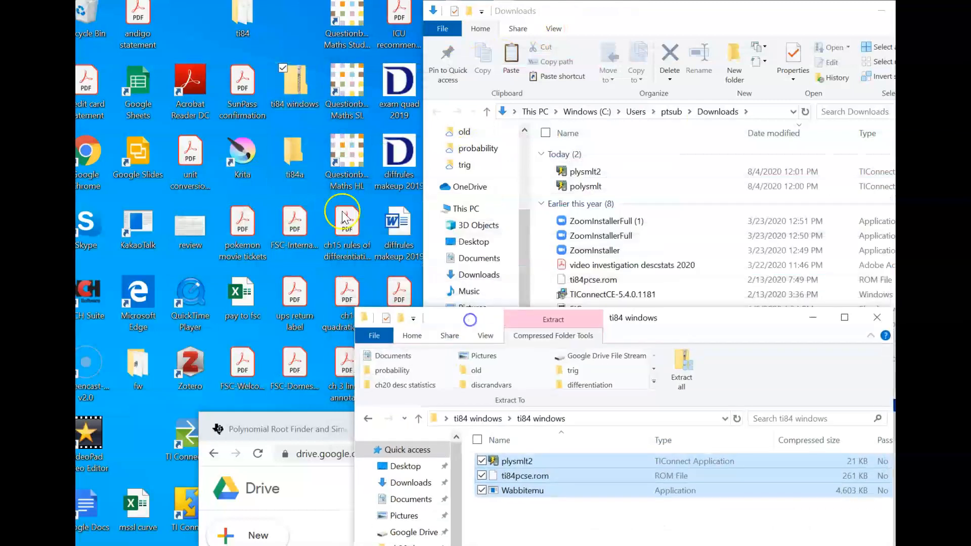
double_click(299, 157)
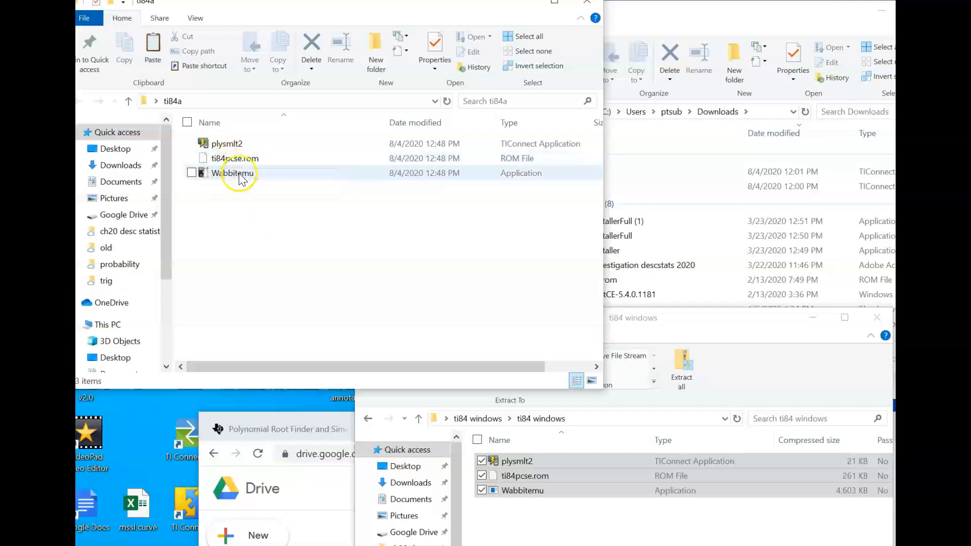
drag(218, 158, 244, 173)
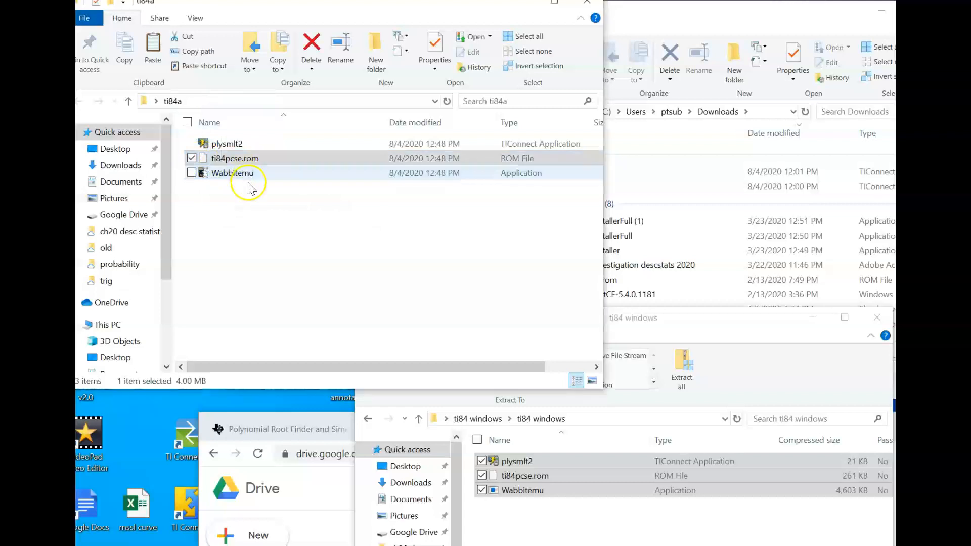
drag(254, 18, 664, 8)
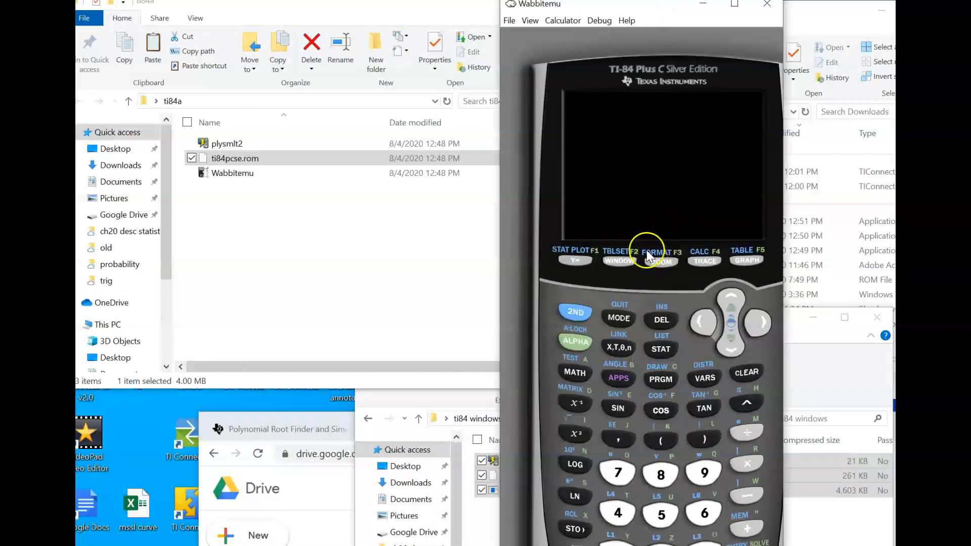
drag(665, 7, 656, 4)
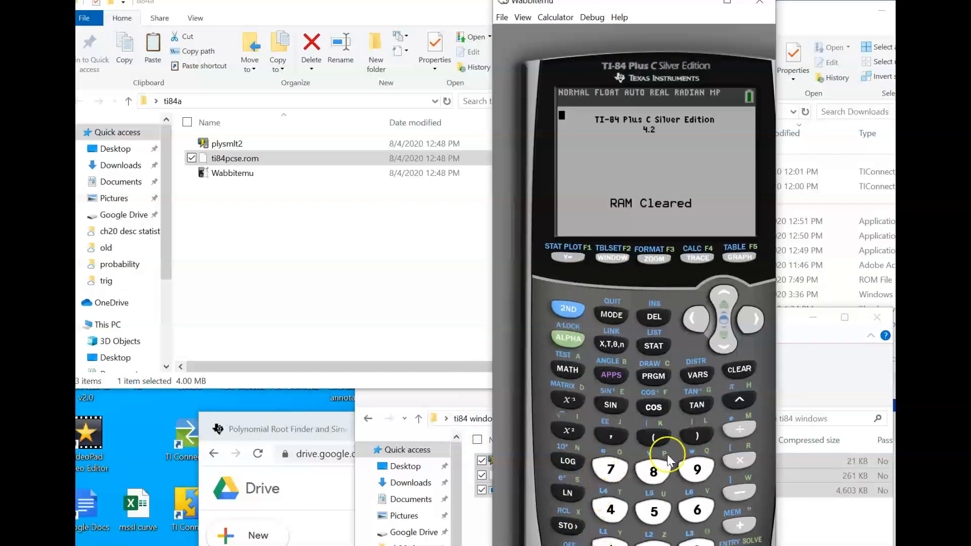
Step: Calculate 88*9 on the emulated calculator
click(654, 468)
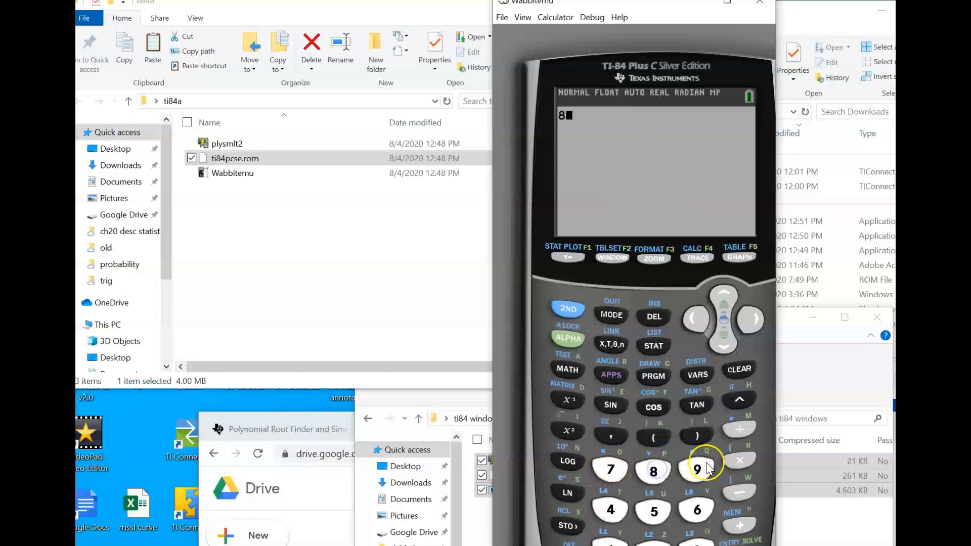
click(665, 478)
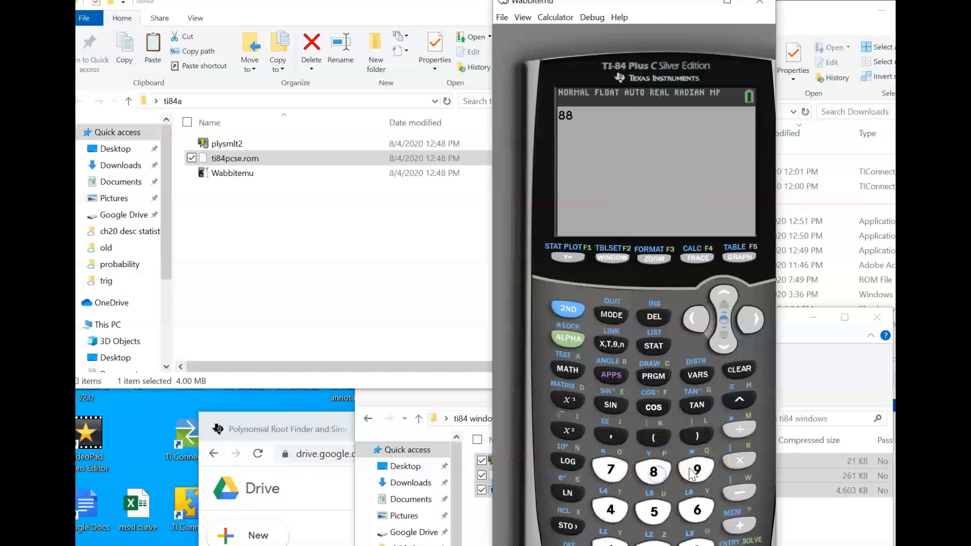
click(723, 462)
click(697, 470)
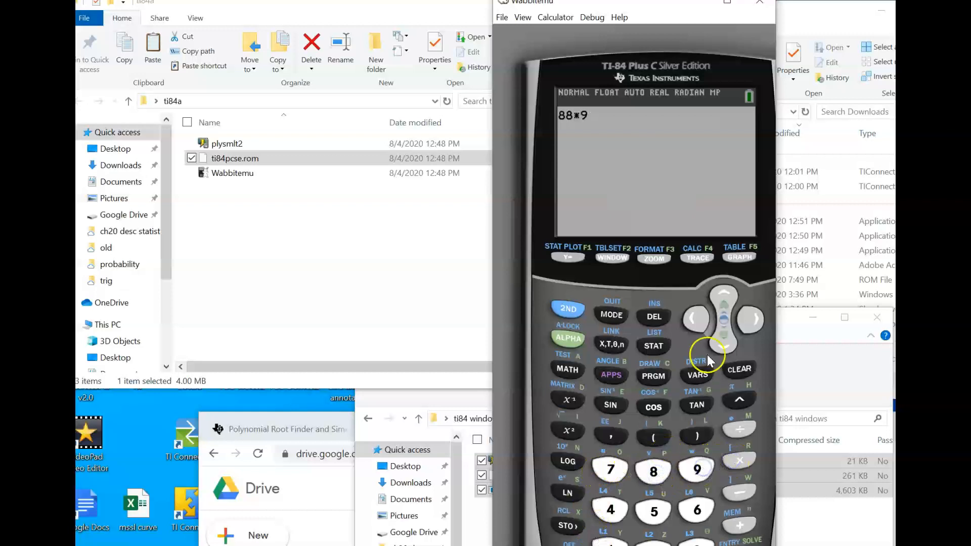
key(Return)
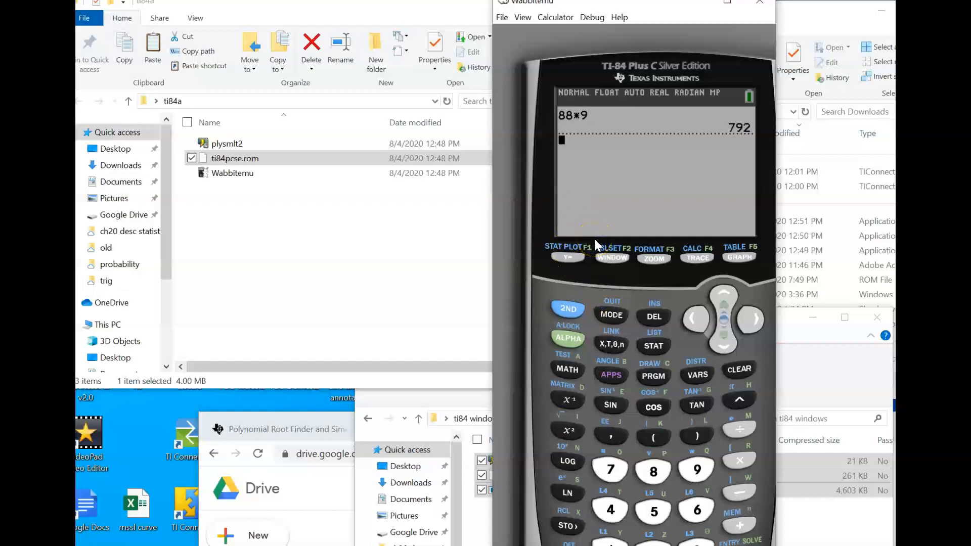
Step: Display the calculator's applications list and transfer the plysmlt2 file from the ti84a folder into the emulator
click(615, 347)
click(603, 374)
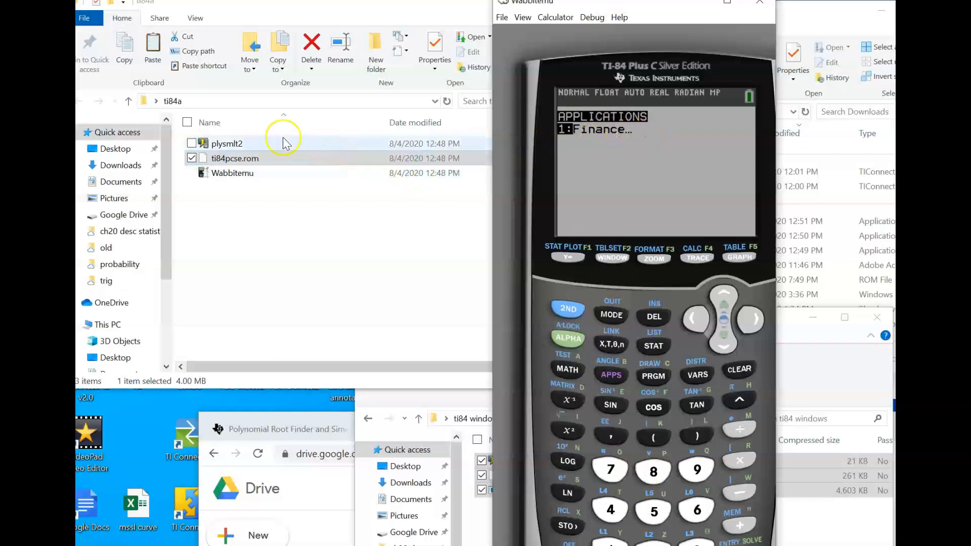
click(239, 147)
click(273, 123)
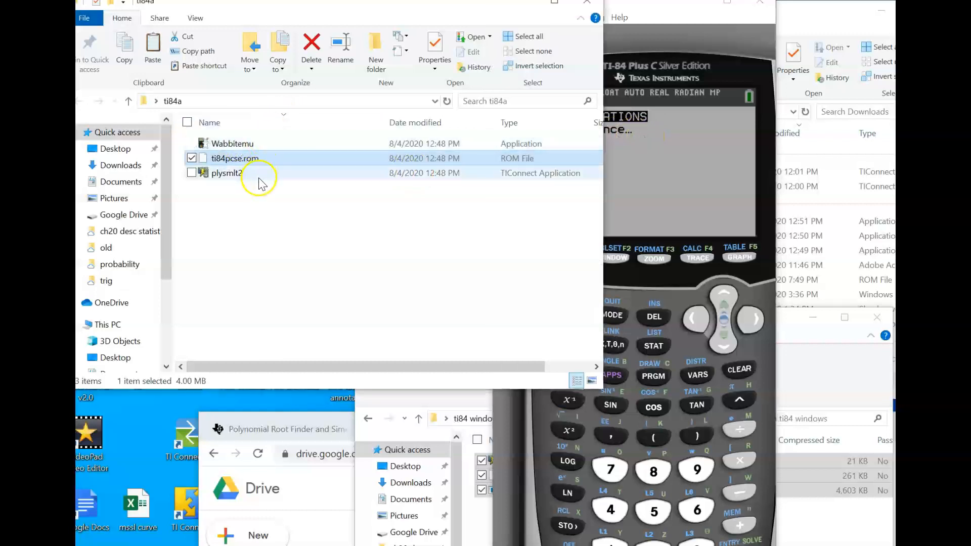
double_click(252, 177)
drag(252, 177, 617, 175)
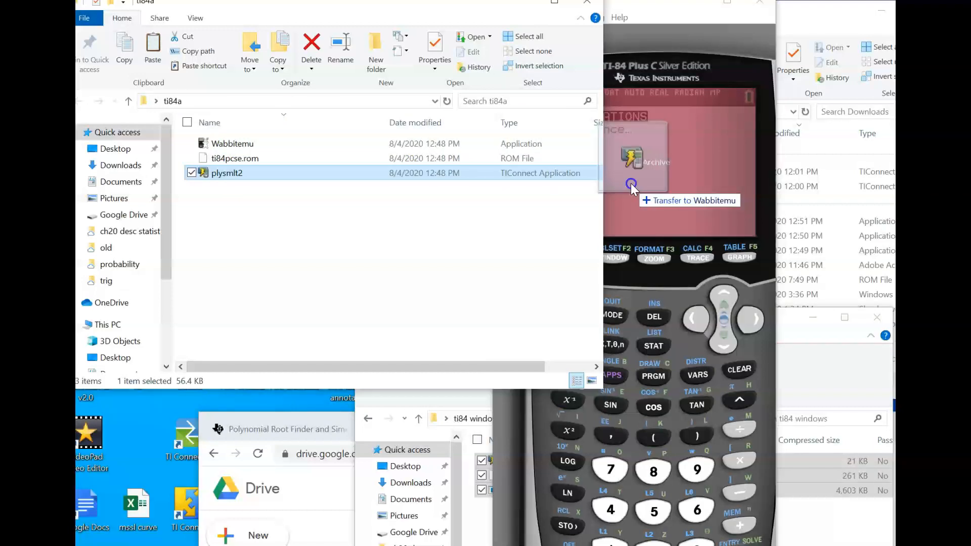
drag(631, 184, 631, 185)
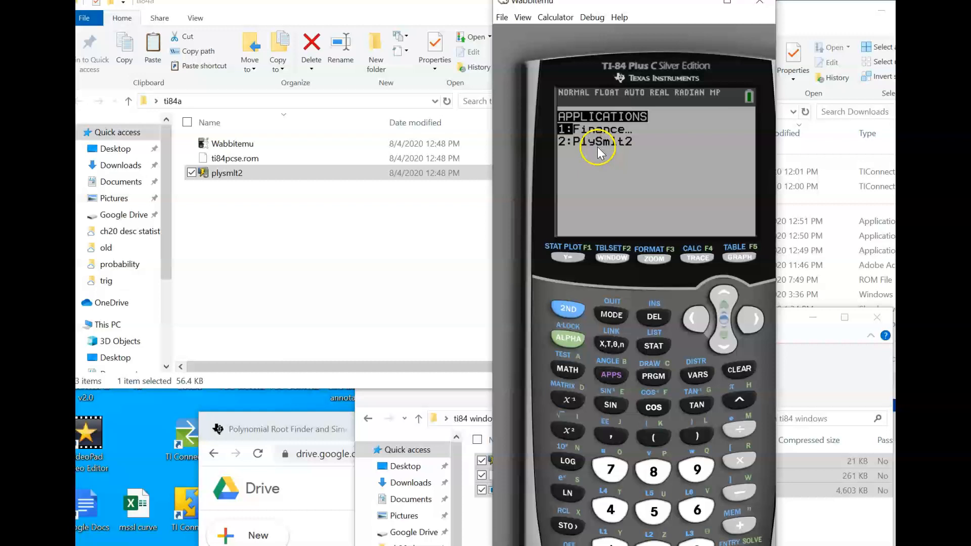
Step: Run the PlySmlt2 application from the calculator's applications list
click(722, 345)
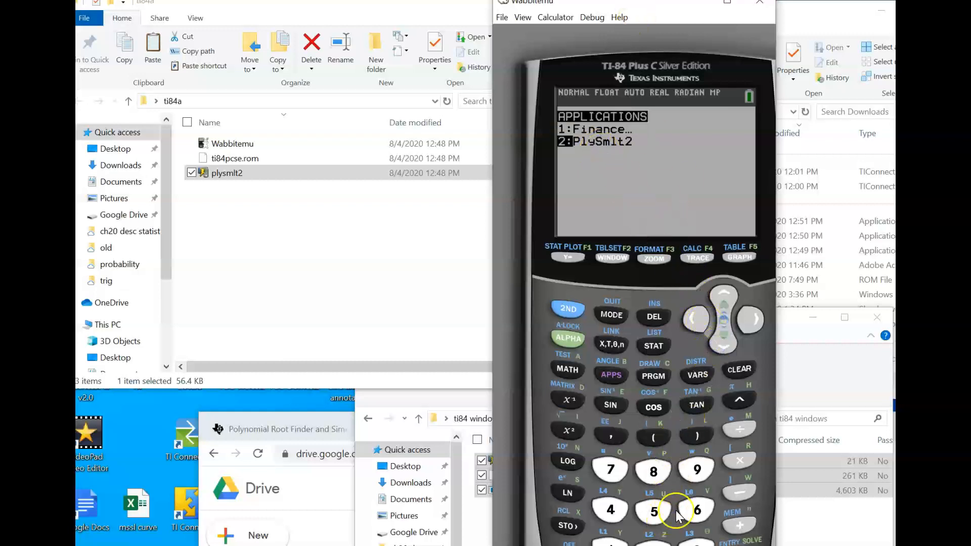
key(Return)
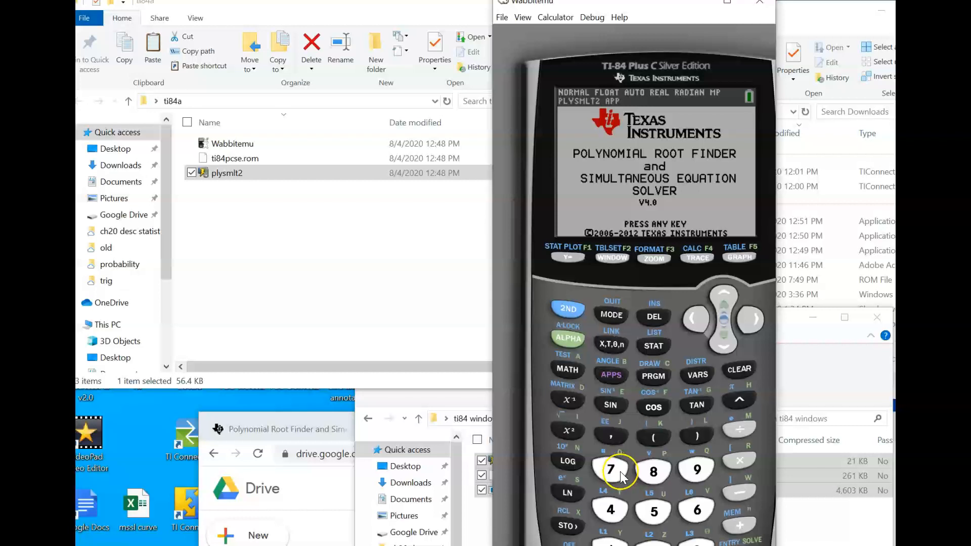
click(625, 412)
click(614, 470)
click(685, 131)
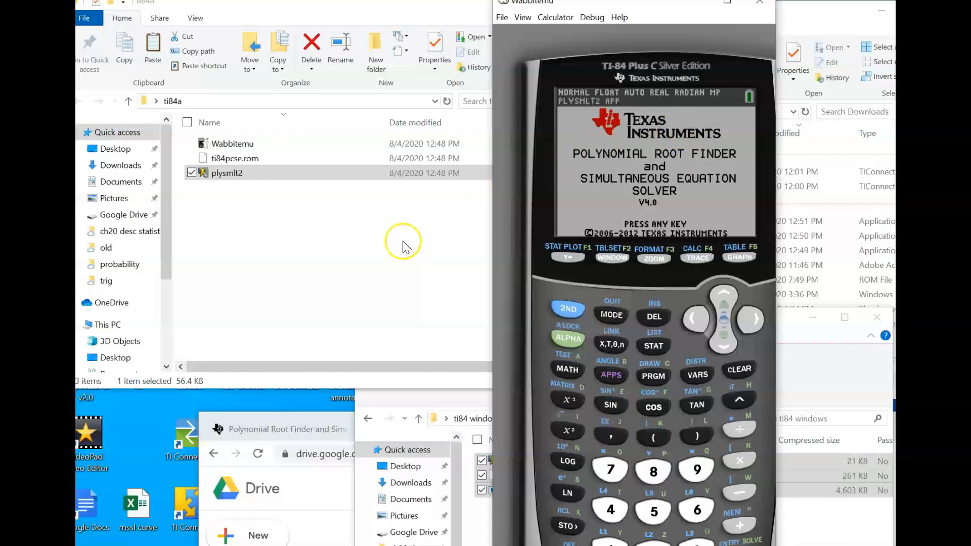
Step: Exit the calculator emulator and close the ti84a folder window
click(509, 18)
click(536, 109)
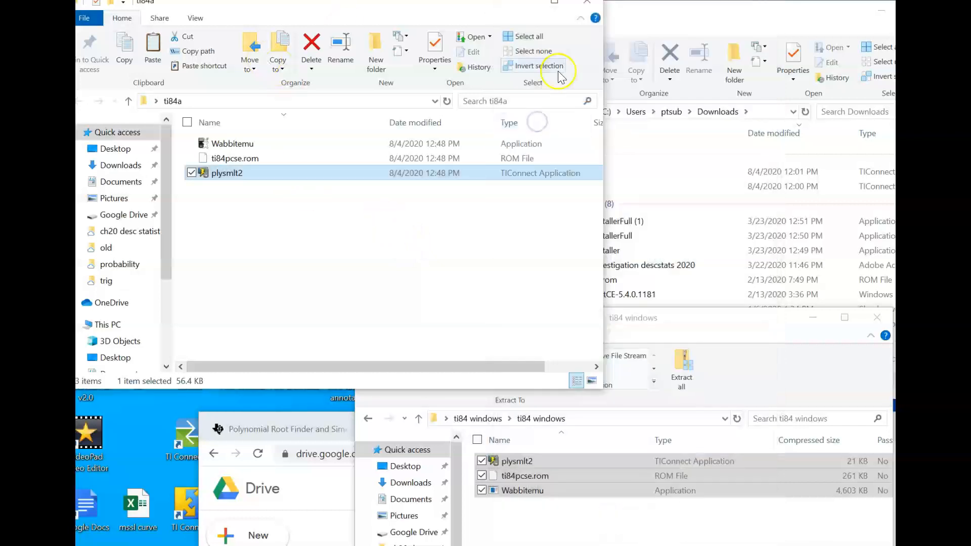
click(587, 2)
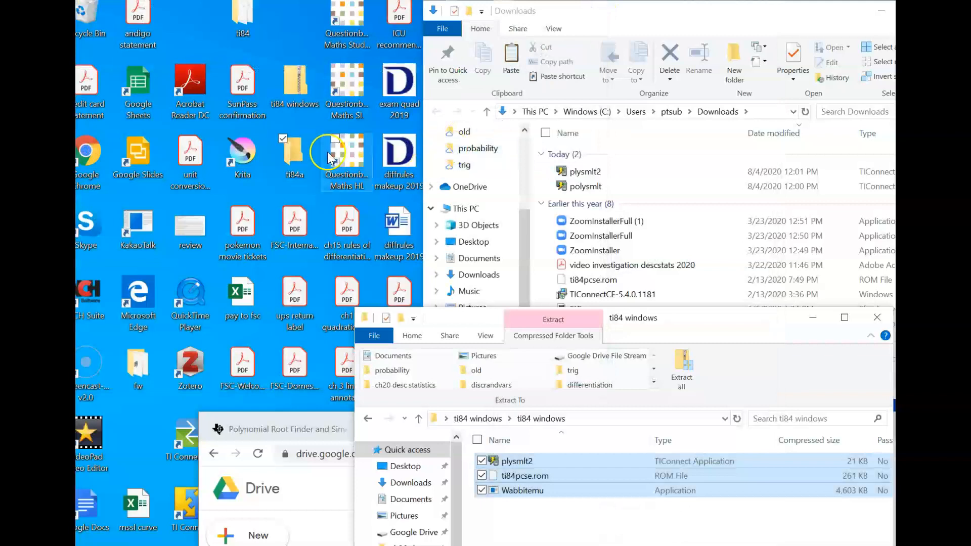
Step: Reopen the ti84a folder from the desktop and restart the emulator by loading ti84pcse.rom into Wabbitemu
click(297, 155)
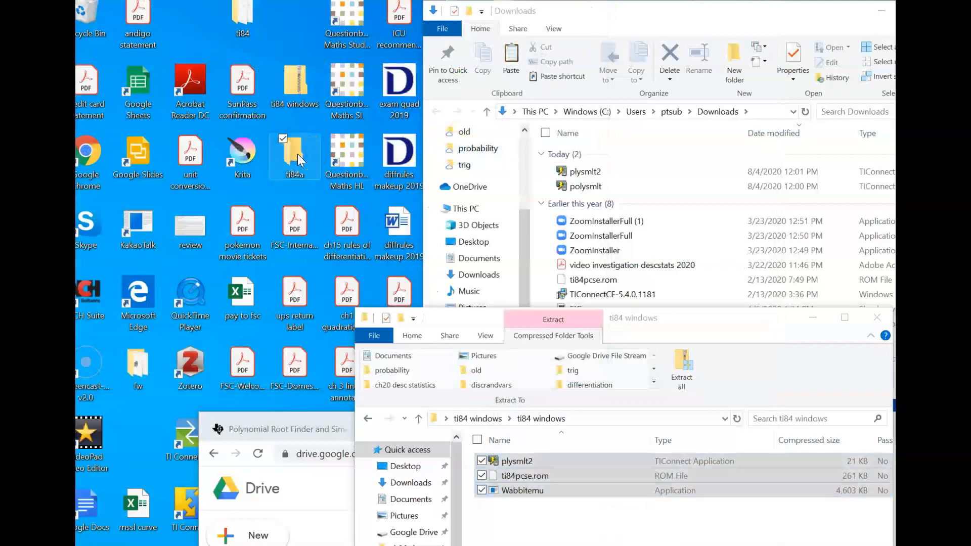
double_click(298, 154)
drag(267, 178, 248, 192)
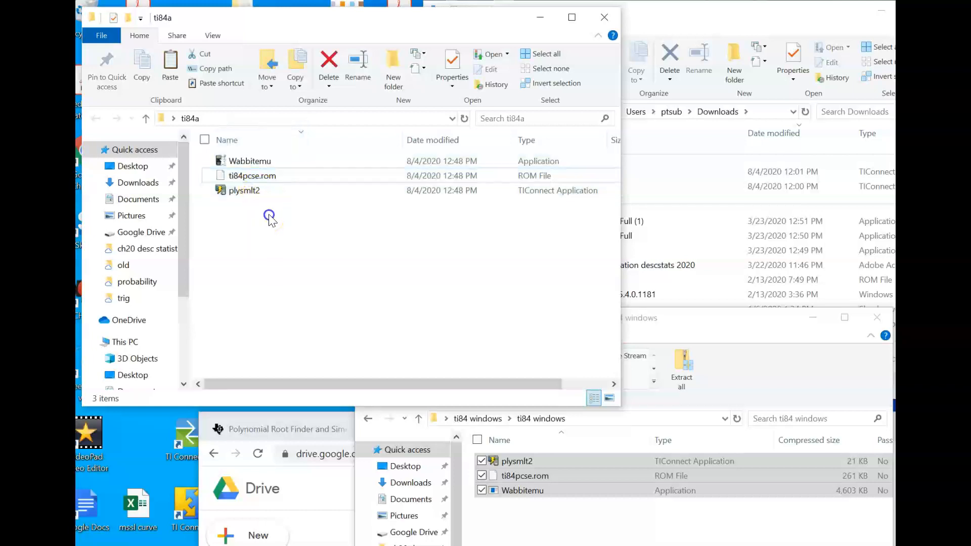
drag(262, 175, 268, 162)
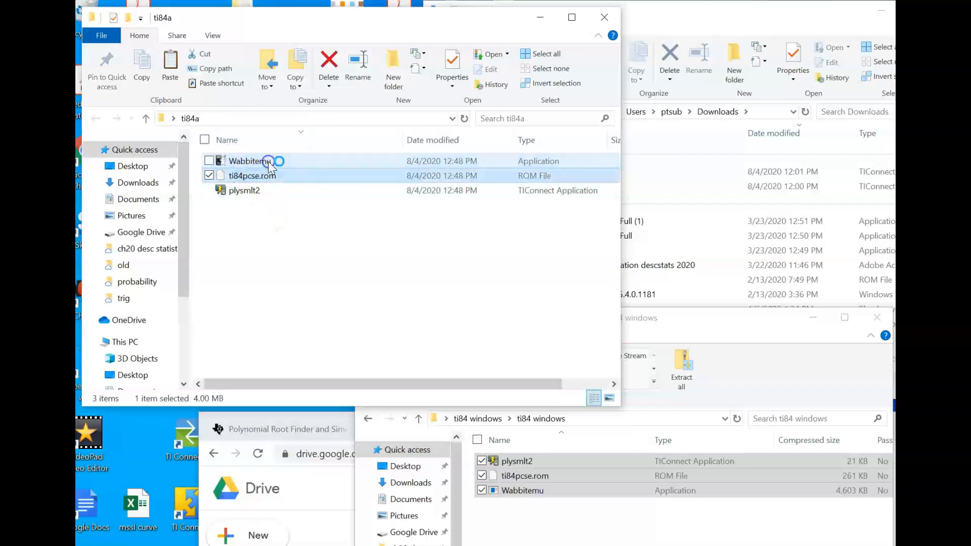